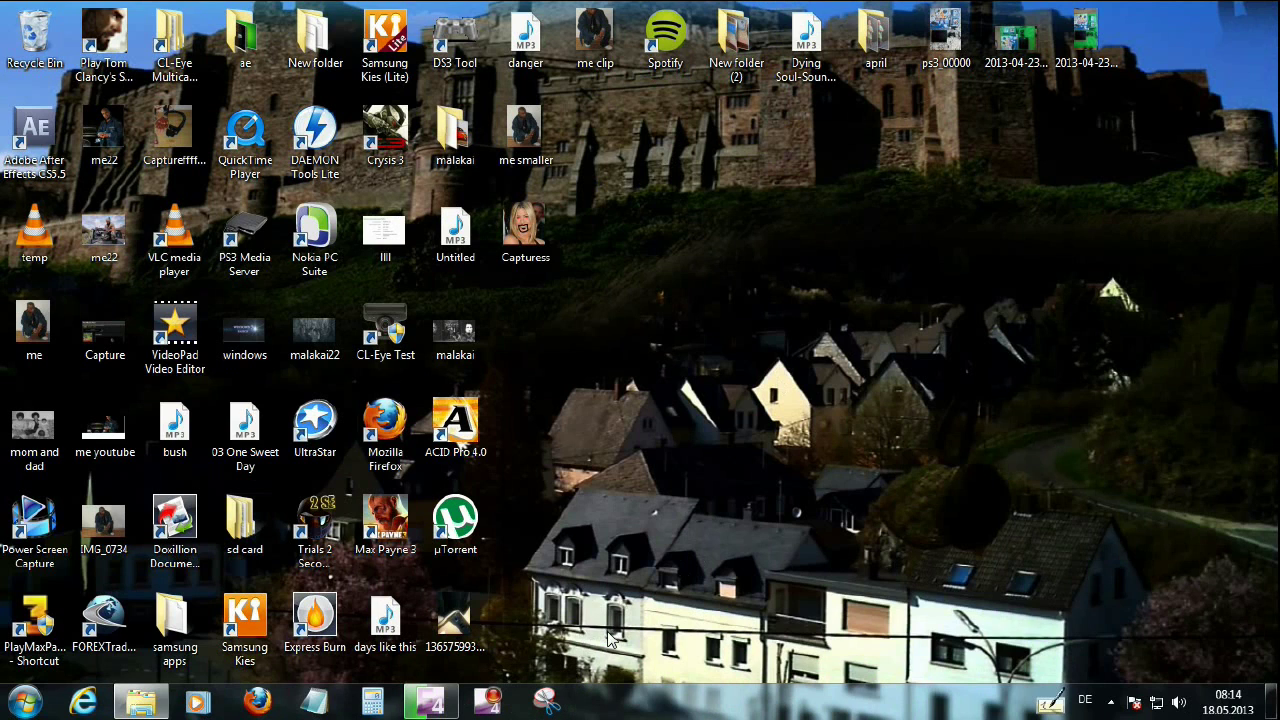
- Unpin Snipping Tool from the taskbar using its right-click menu
right_click(558, 698)
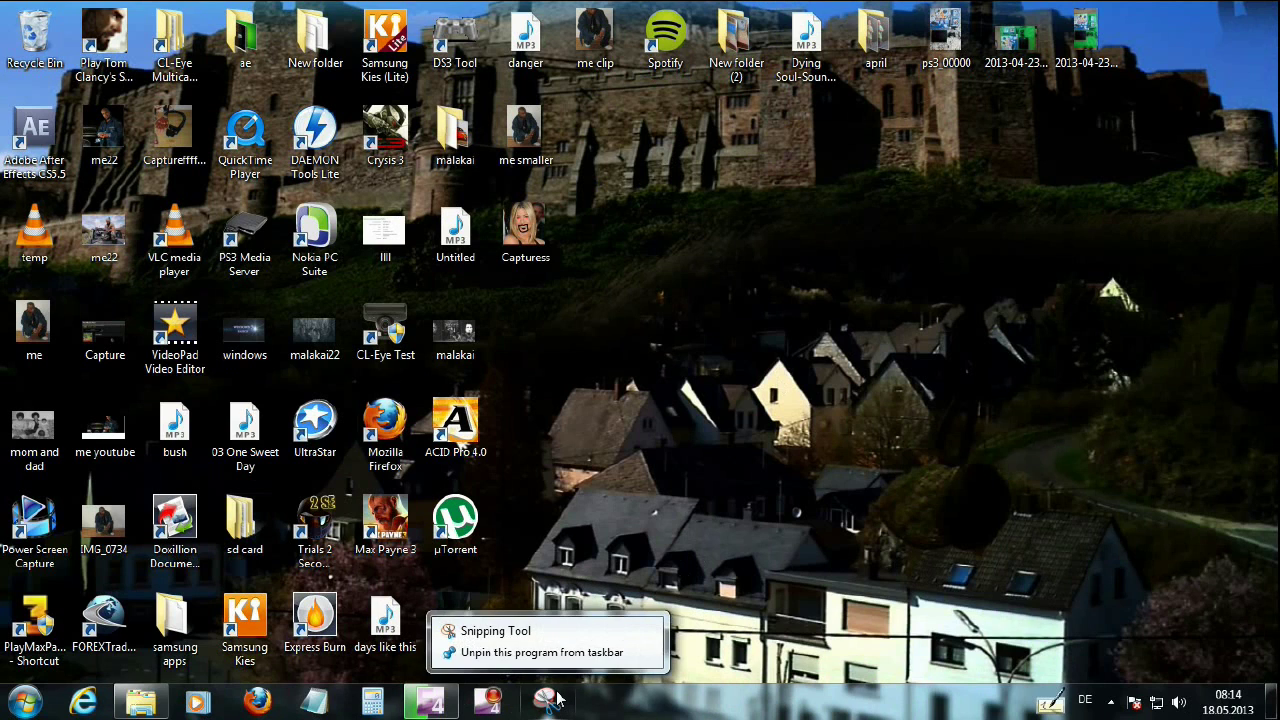
left_click(490, 652)
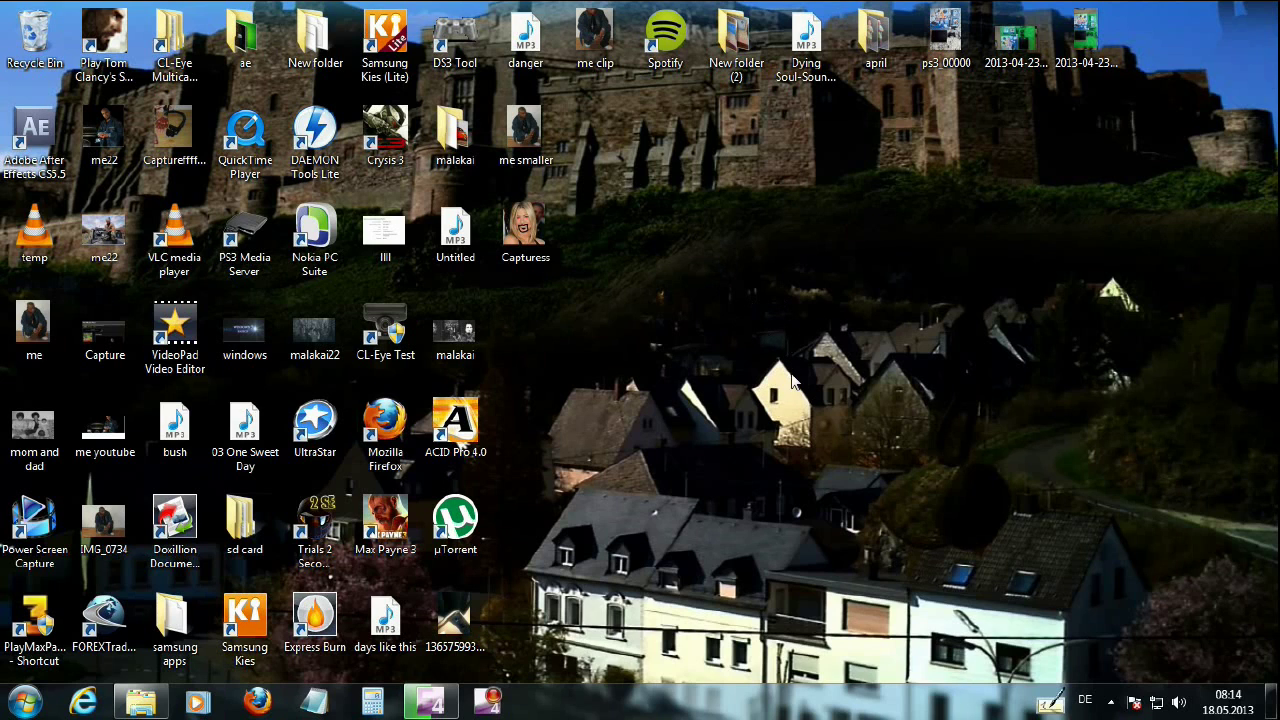
- Search Start for 'snipping' and drag Snipping Tool onto the taskbar to pin it
left_click(22, 704)
left_click(42, 650)
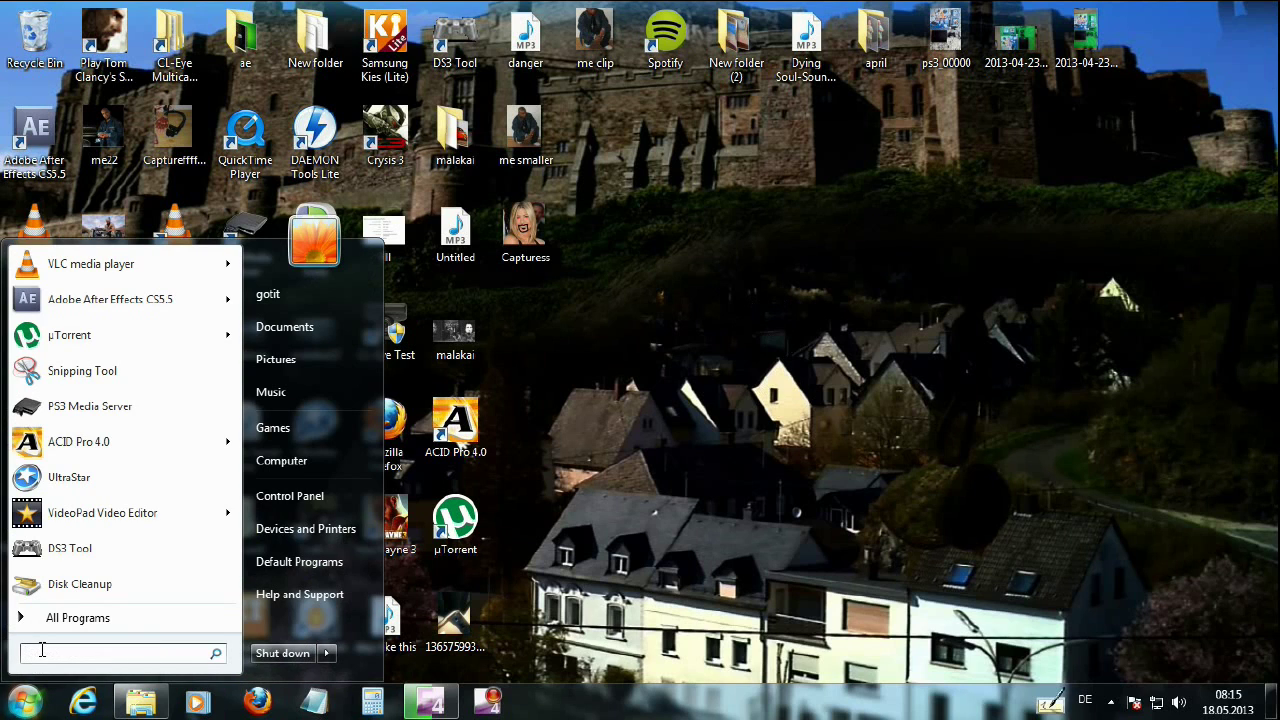
type("snip")
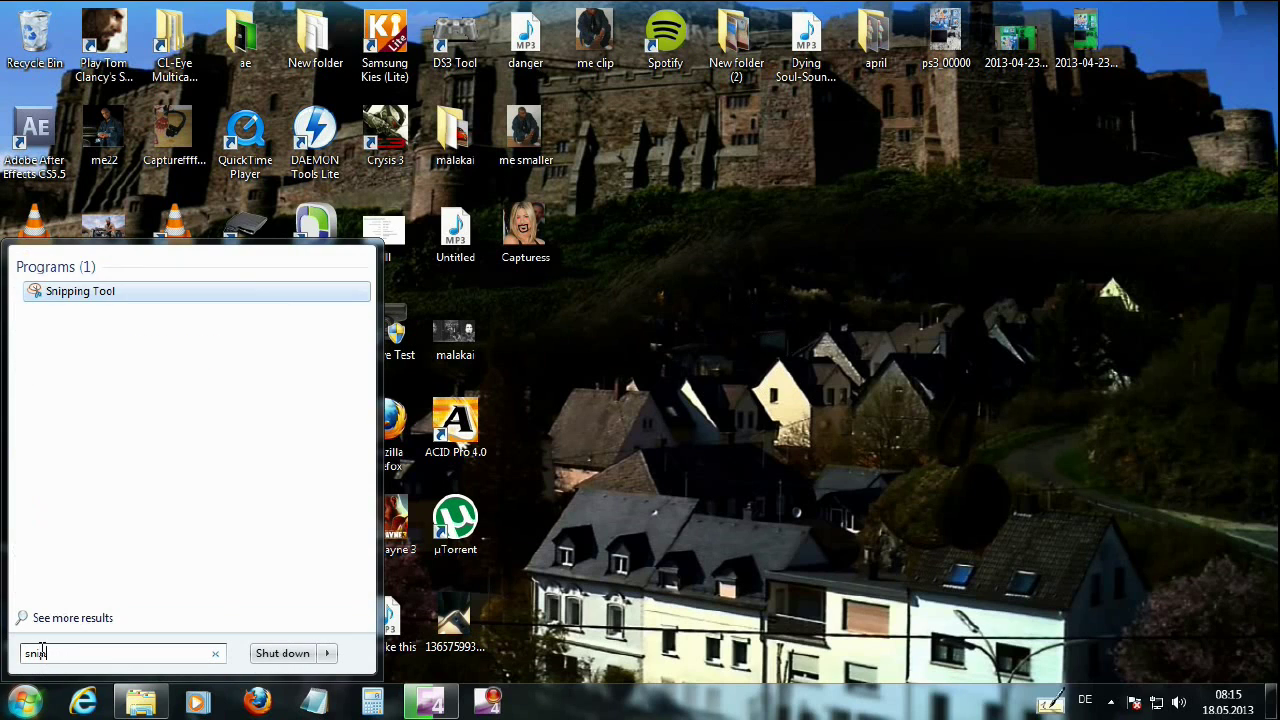
type("ping")
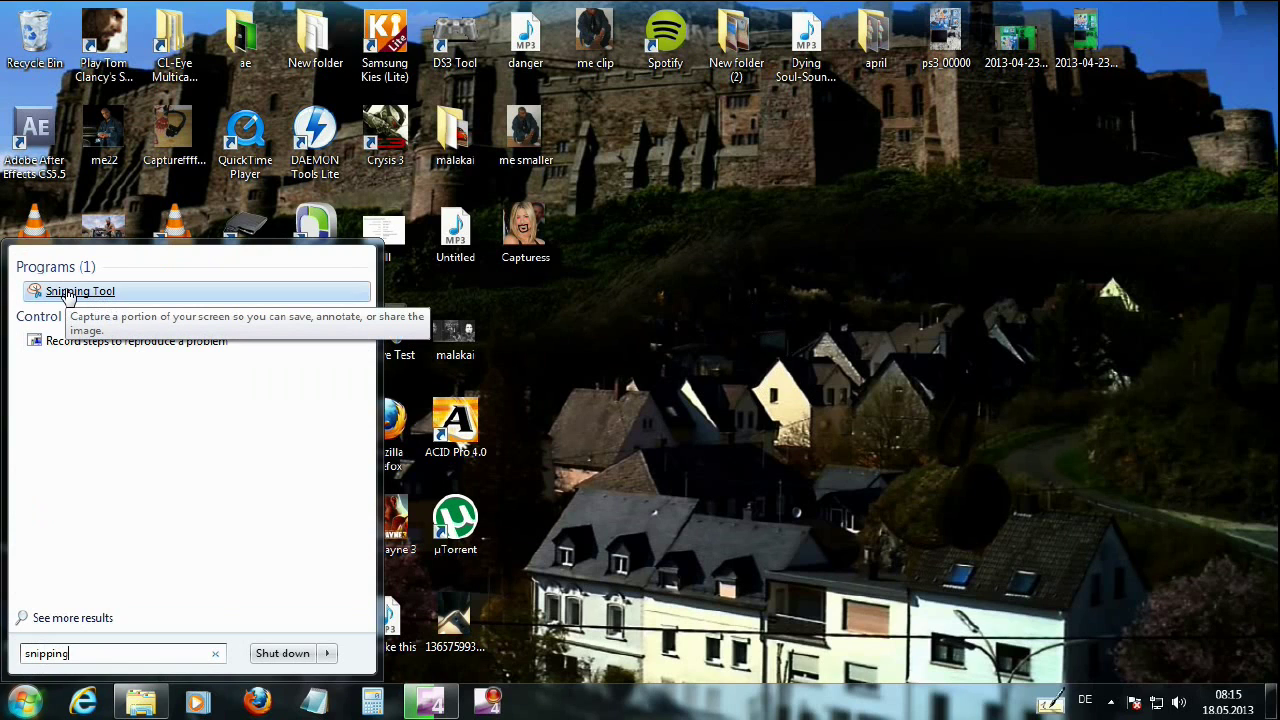
left_click_drag(68, 297, 596, 700)
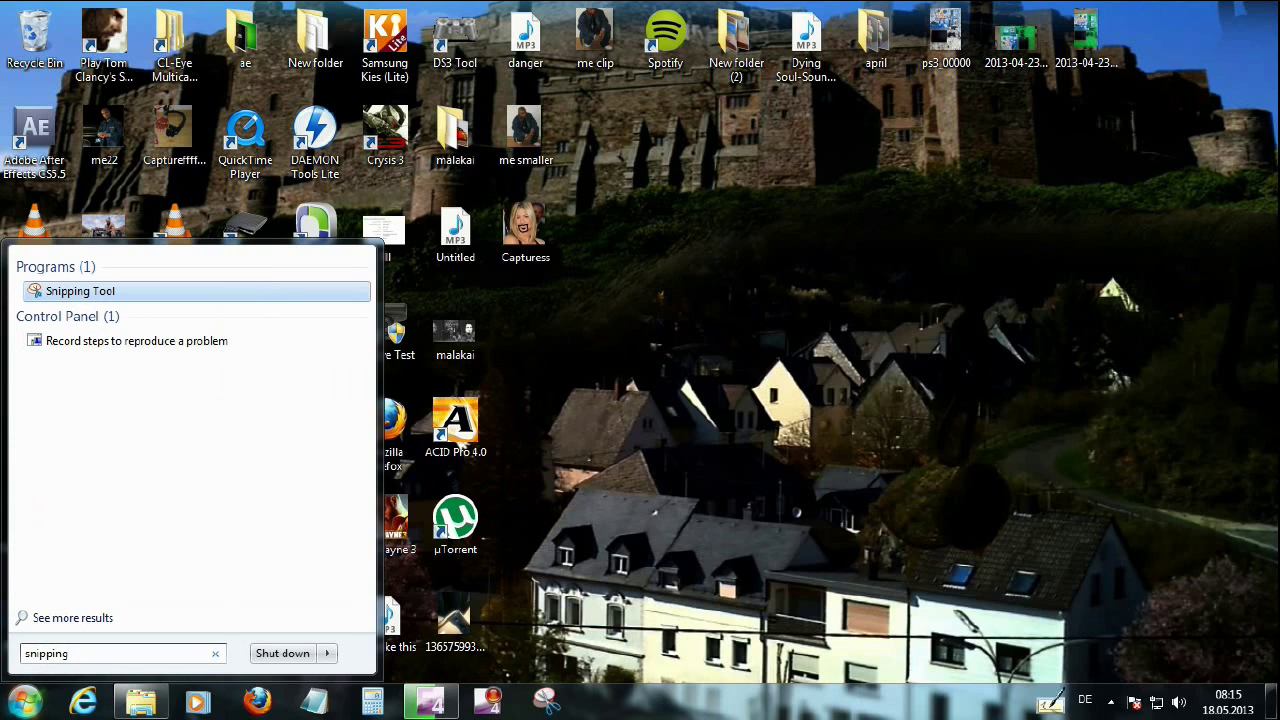
left_click(648, 707)
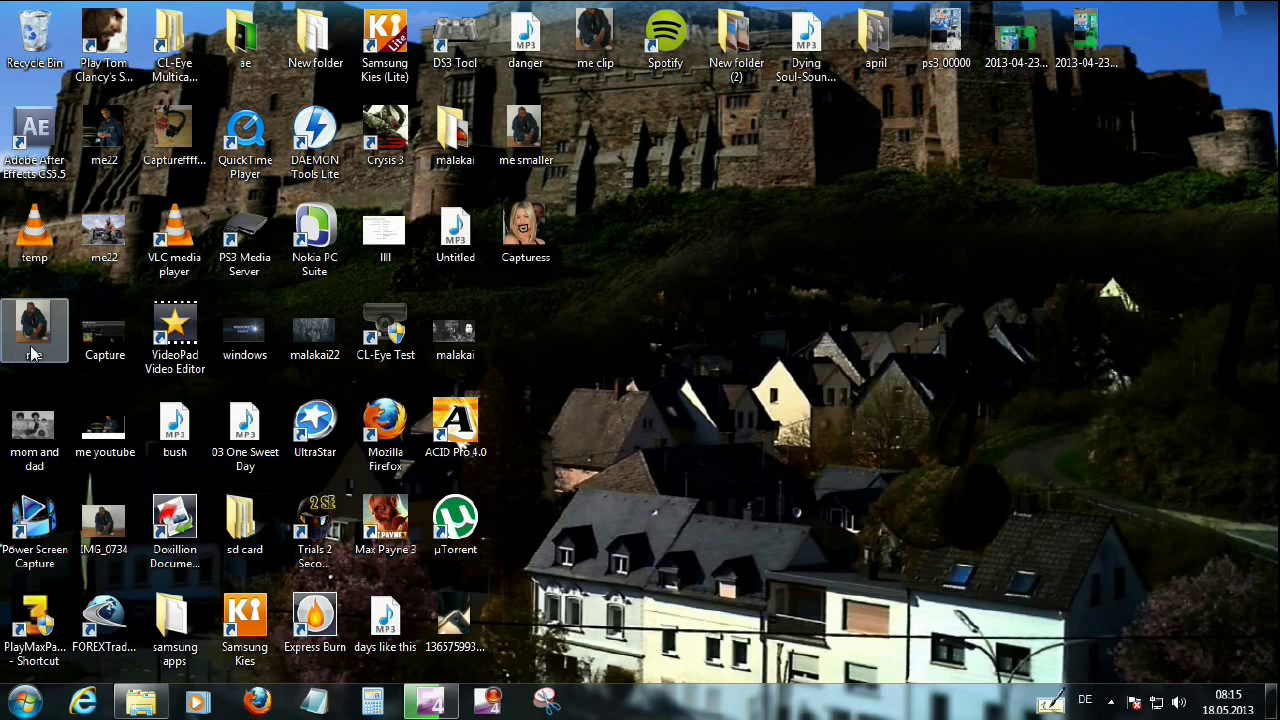
- Place the 'me' photo beside 'me smaller' and compare their sizes: 1809 x 2274 versus 472 x 600
left_click_drag(34, 353, 693, 162)
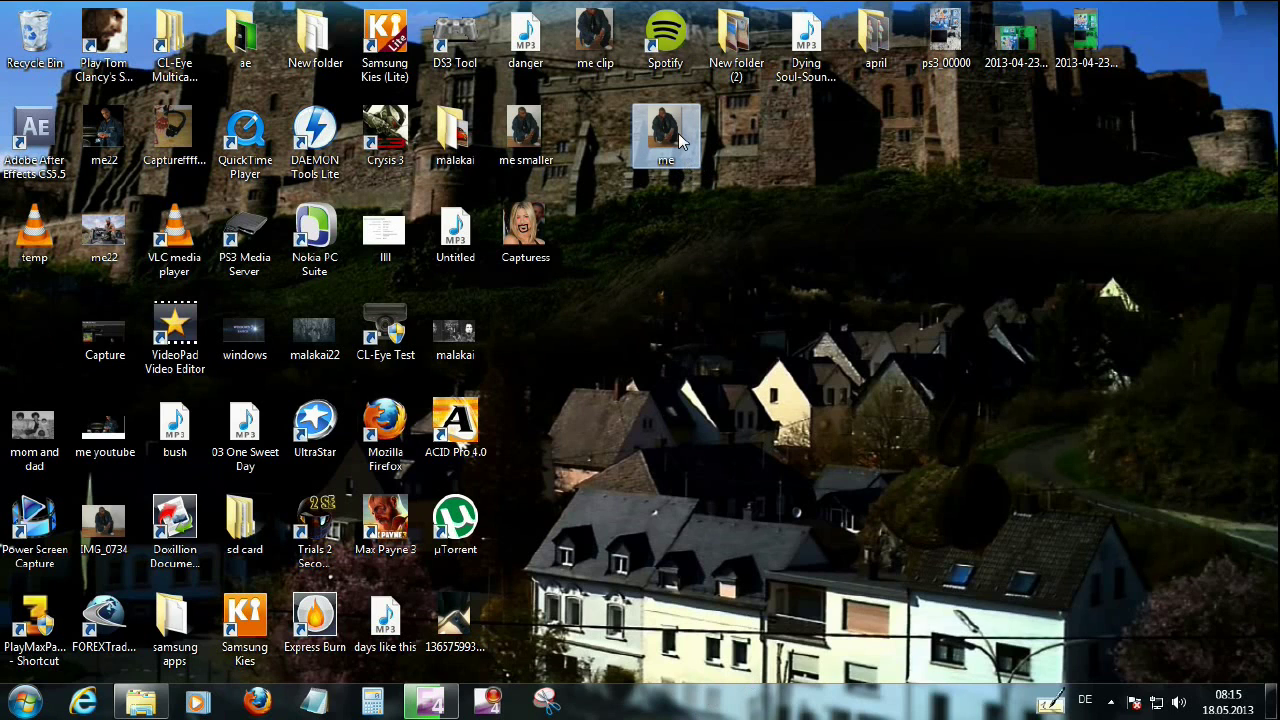
mouse_move(679, 141)
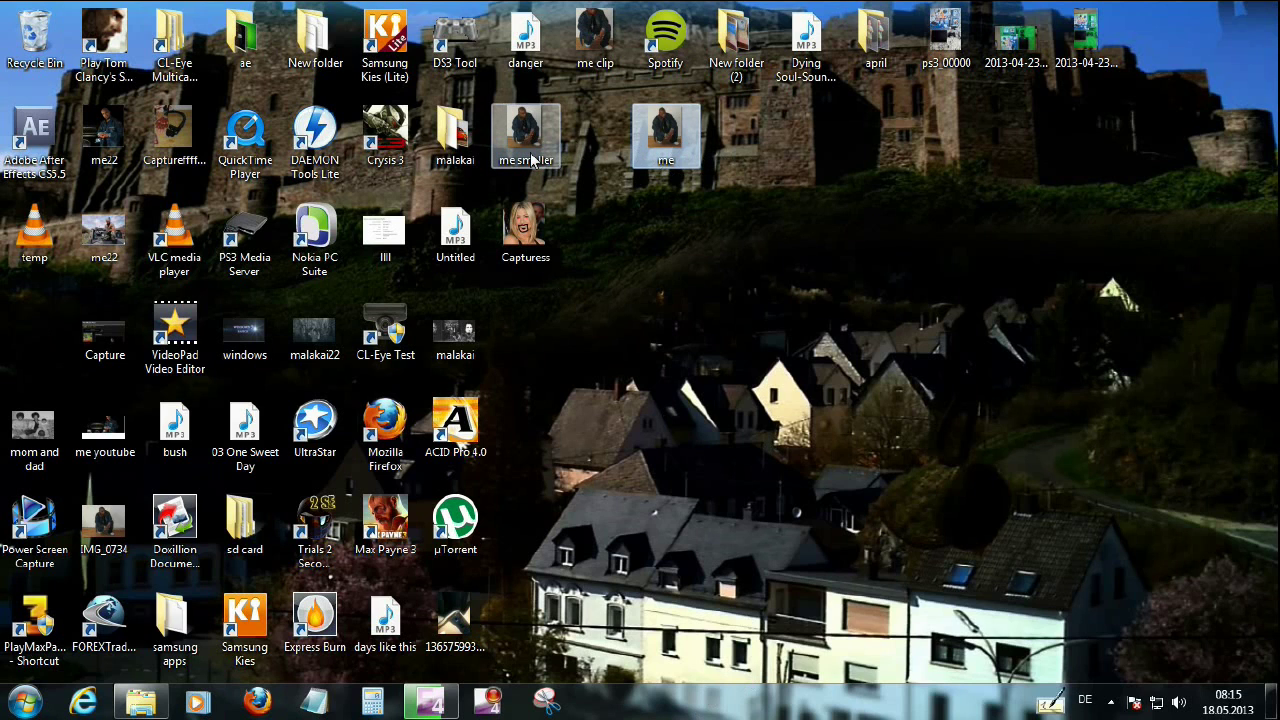
mouse_move(530, 156)
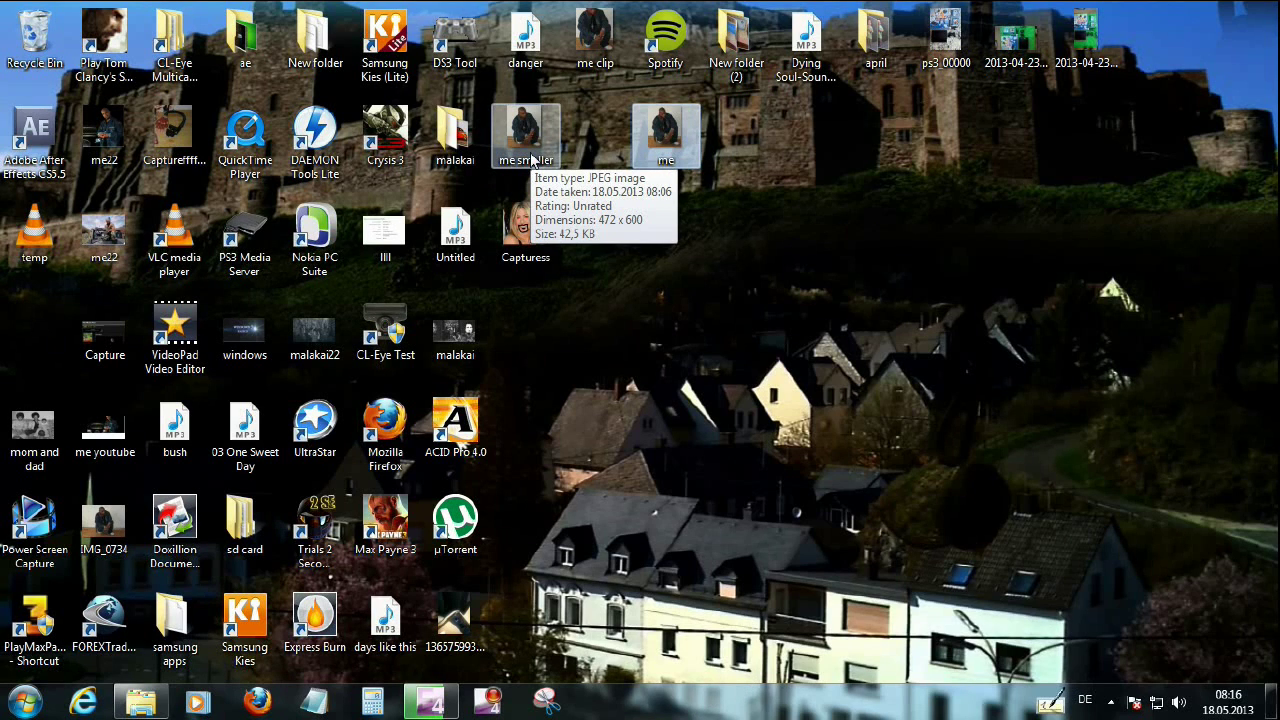
- Open 'me' in Photo Viewer and snip a rectangle around the photo with Snipping Tool
double_click(666, 135)
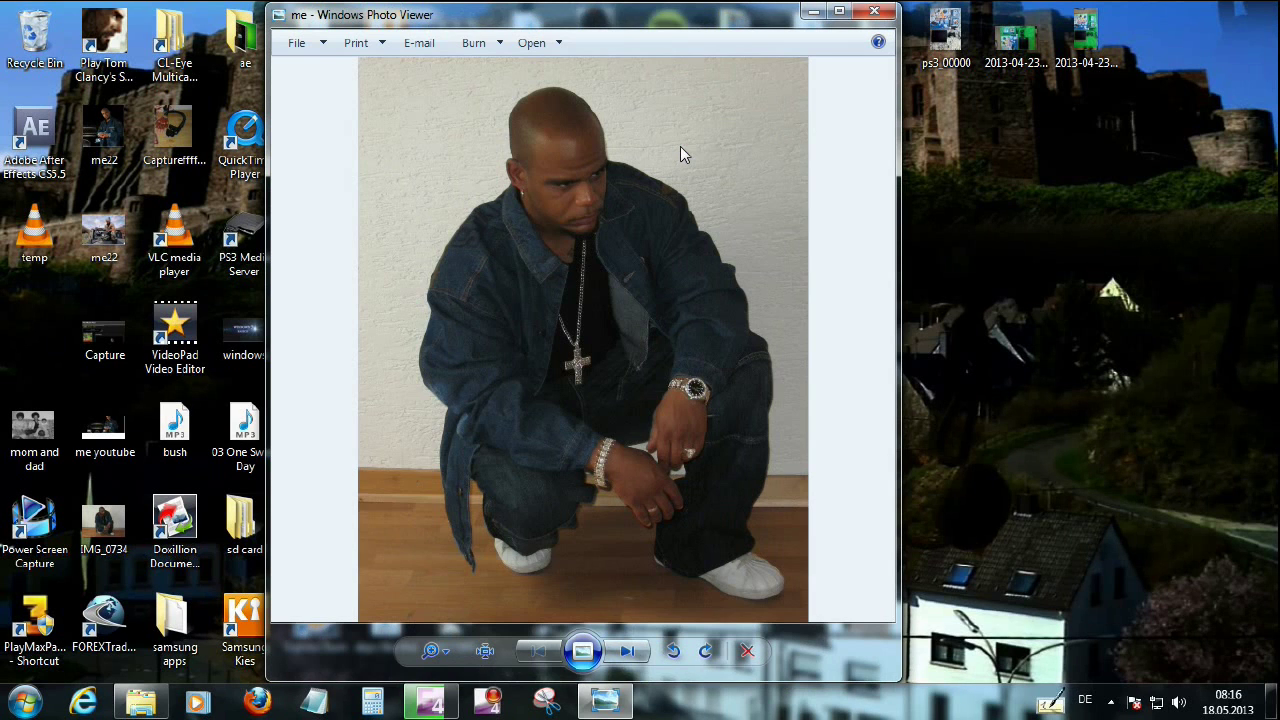
left_click(548, 703)
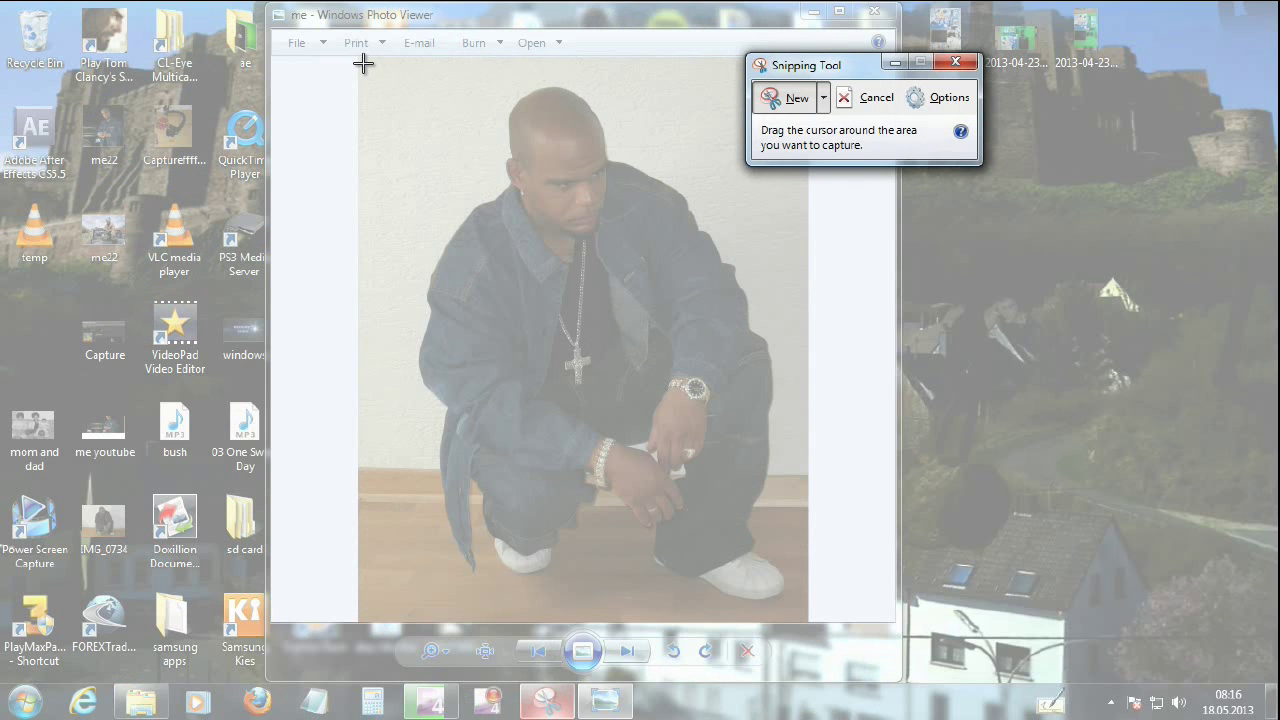
left_click_drag(363, 63, 791, 618)
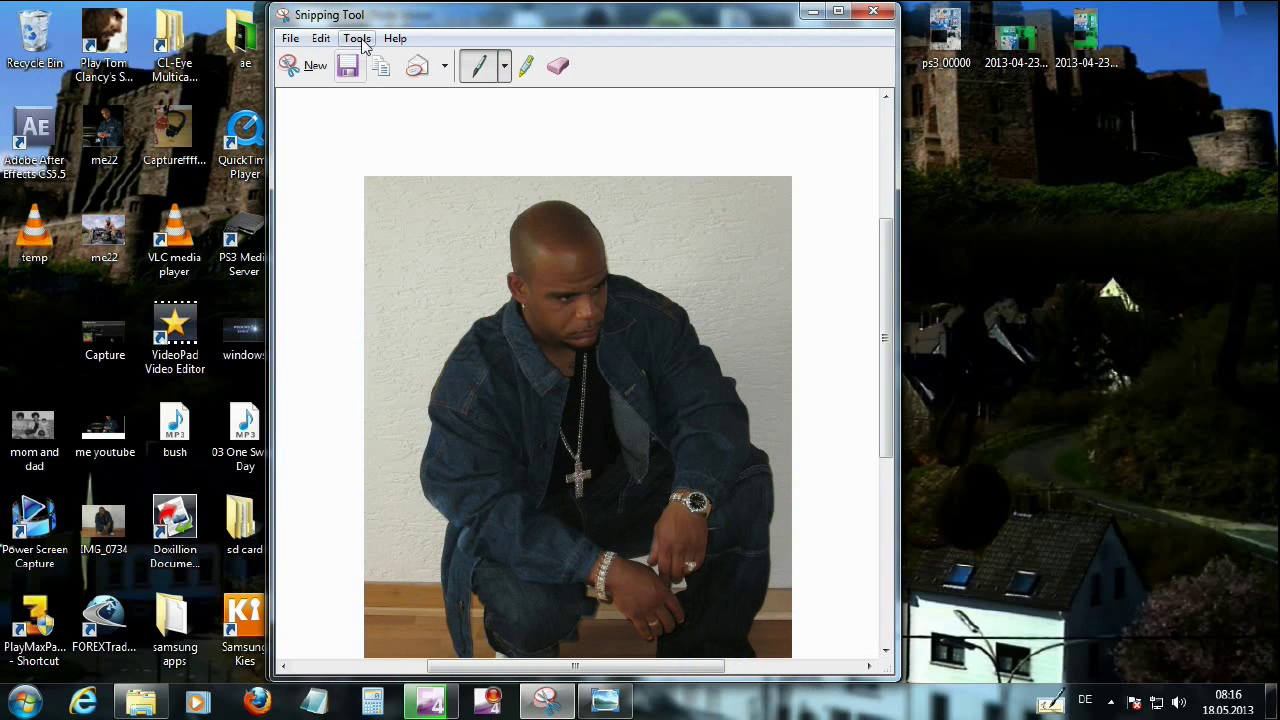
- Customize the pen to Black colour, Thick point pen thickness and Chisel tip pen tip
left_click(360, 40)
mouse_move(370, 59)
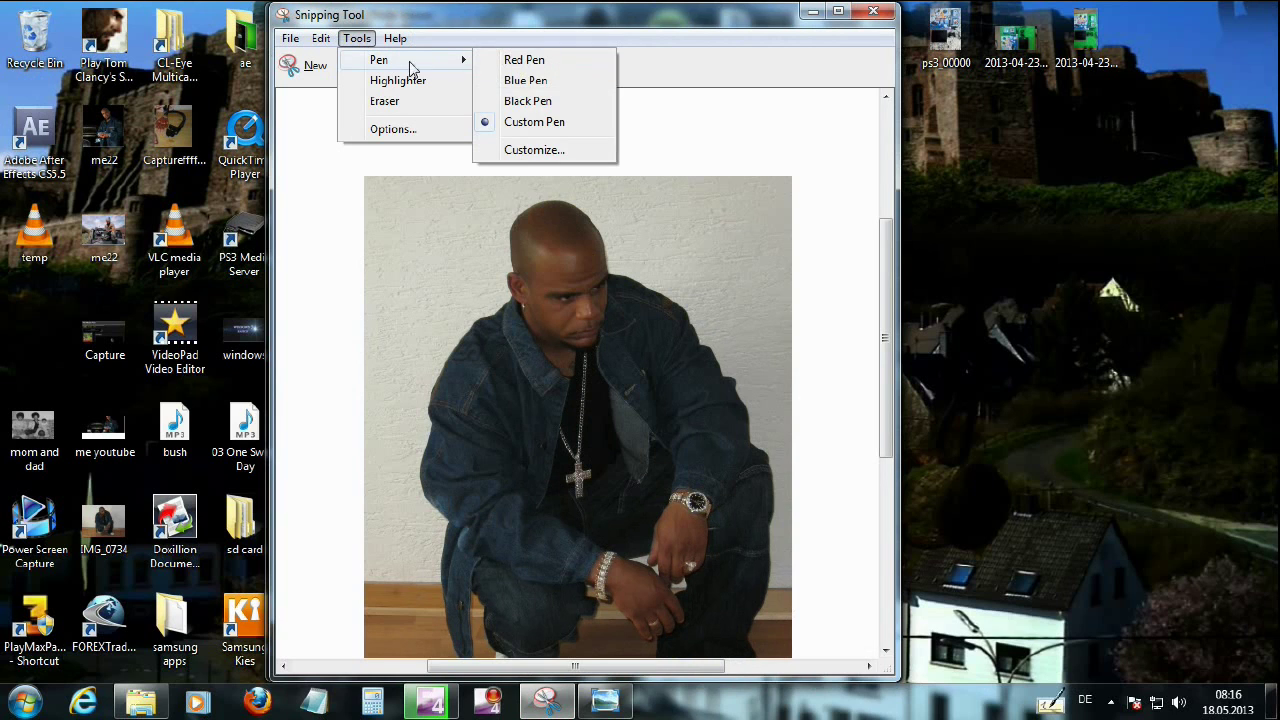
left_click(533, 150)
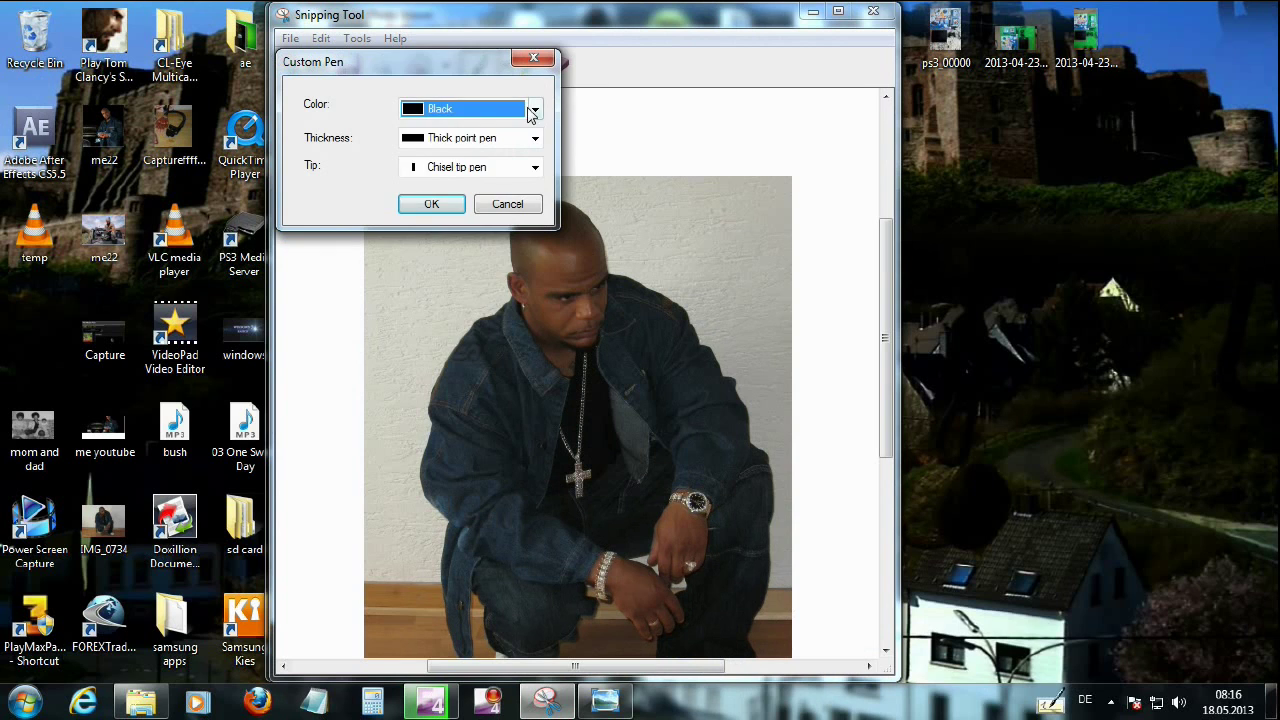
left_click(535, 108)
left_click(457, 278)
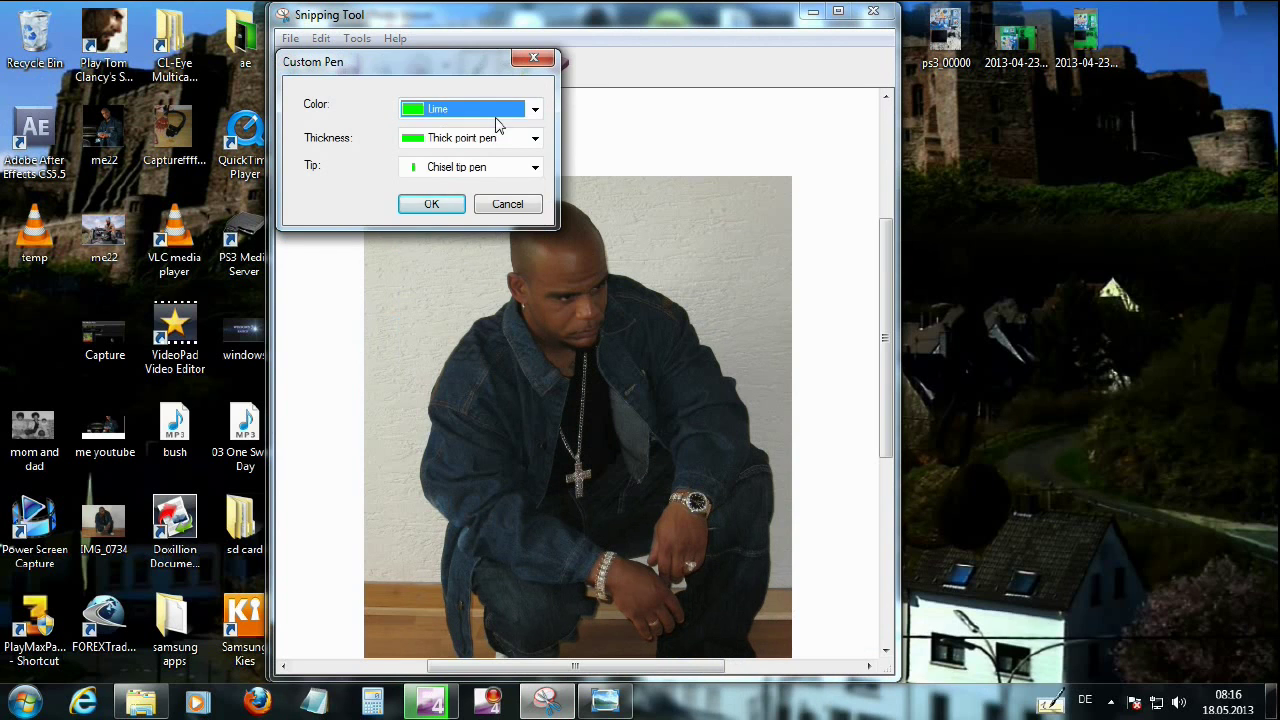
left_click(503, 116)
left_click(488, 129)
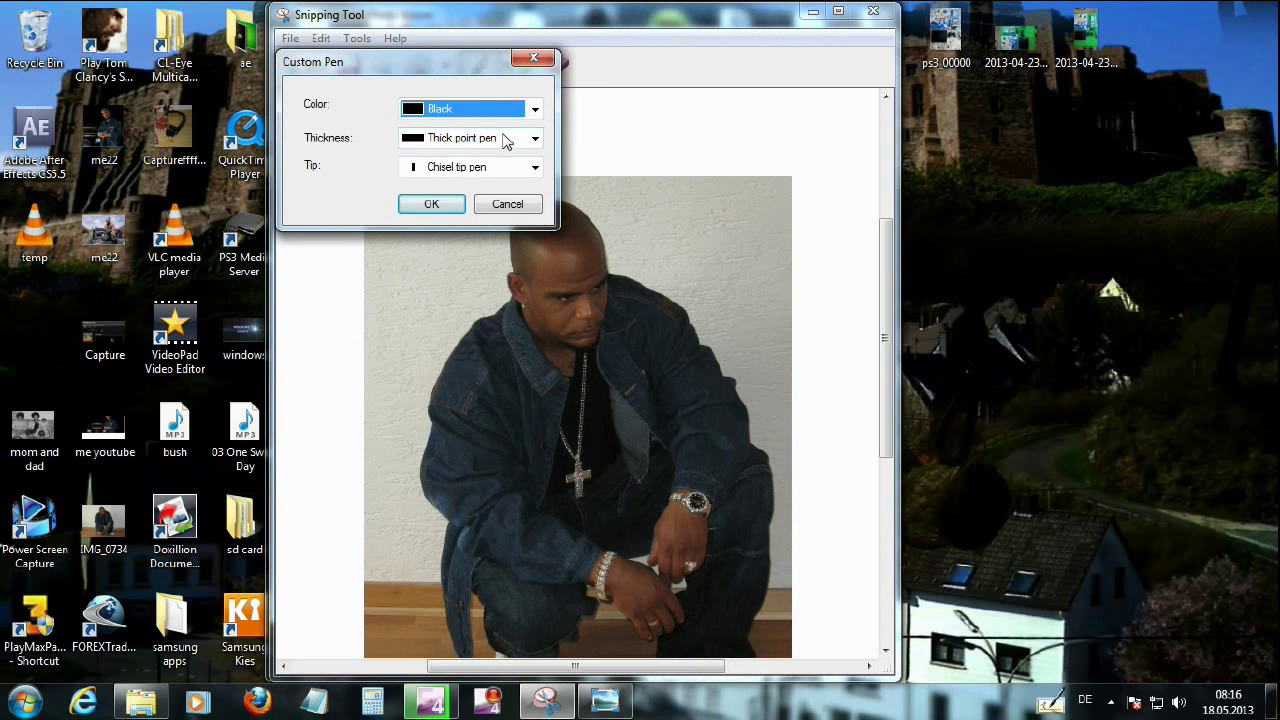
left_click(527, 147)
left_click(490, 188)
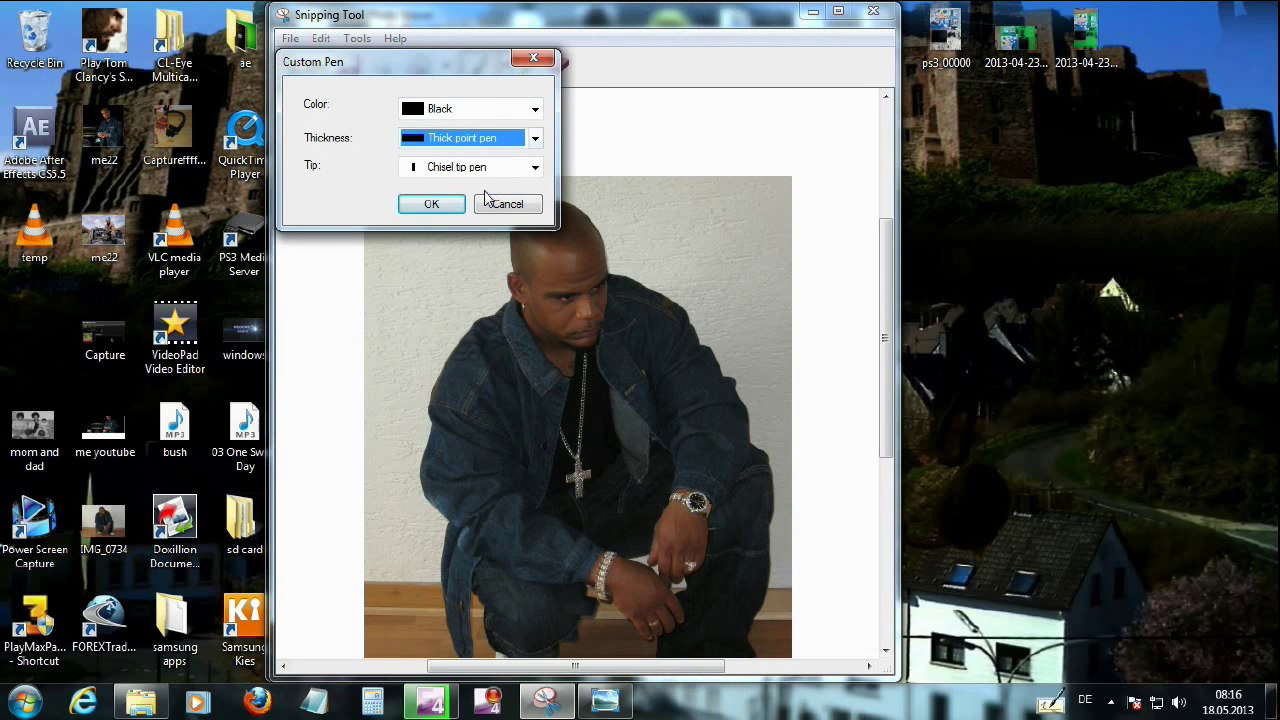
left_click(535, 167)
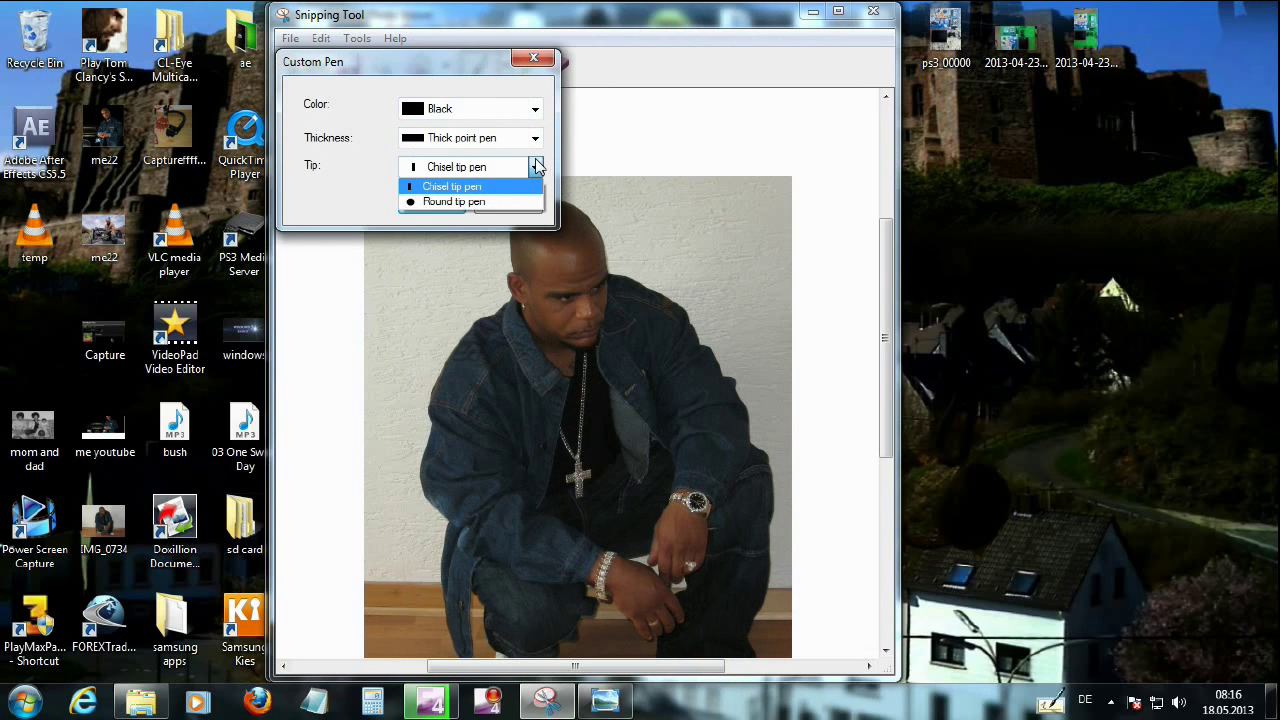
left_click(455, 204)
left_click(477, 170)
left_click(470, 188)
left_click(457, 207)
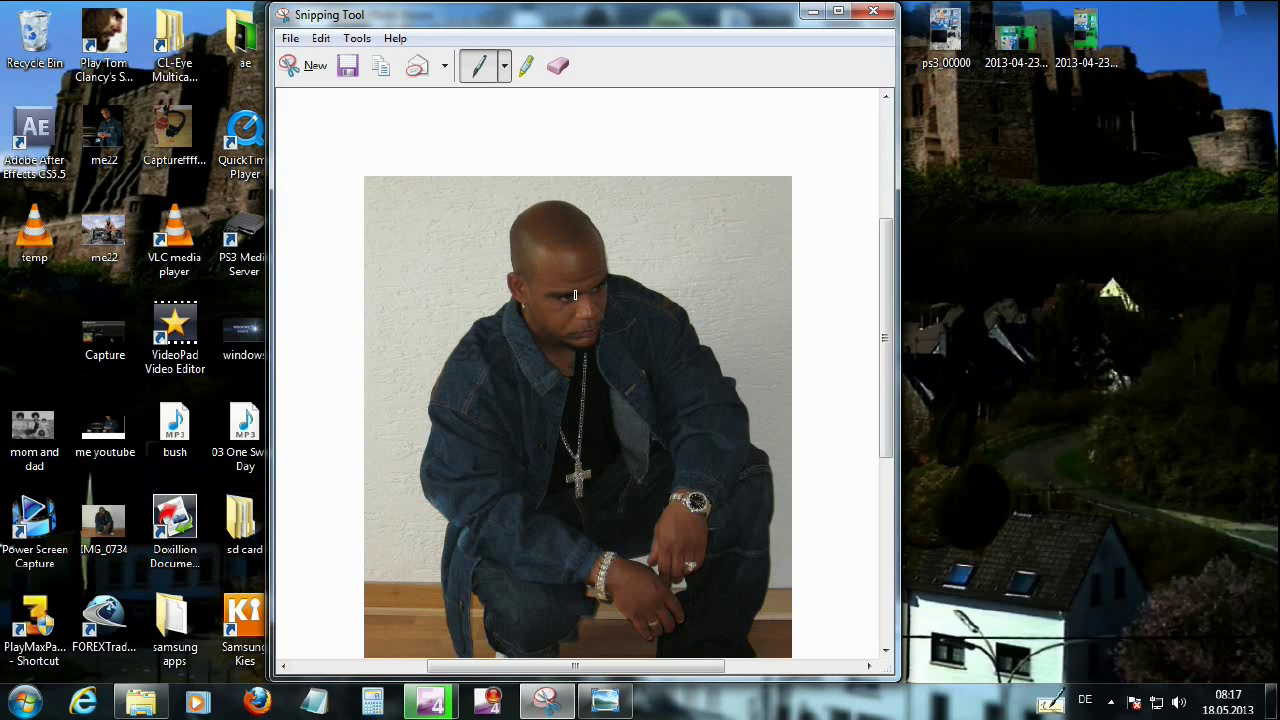
left_click_drag(567, 296, 609, 291)
left_click(560, 66)
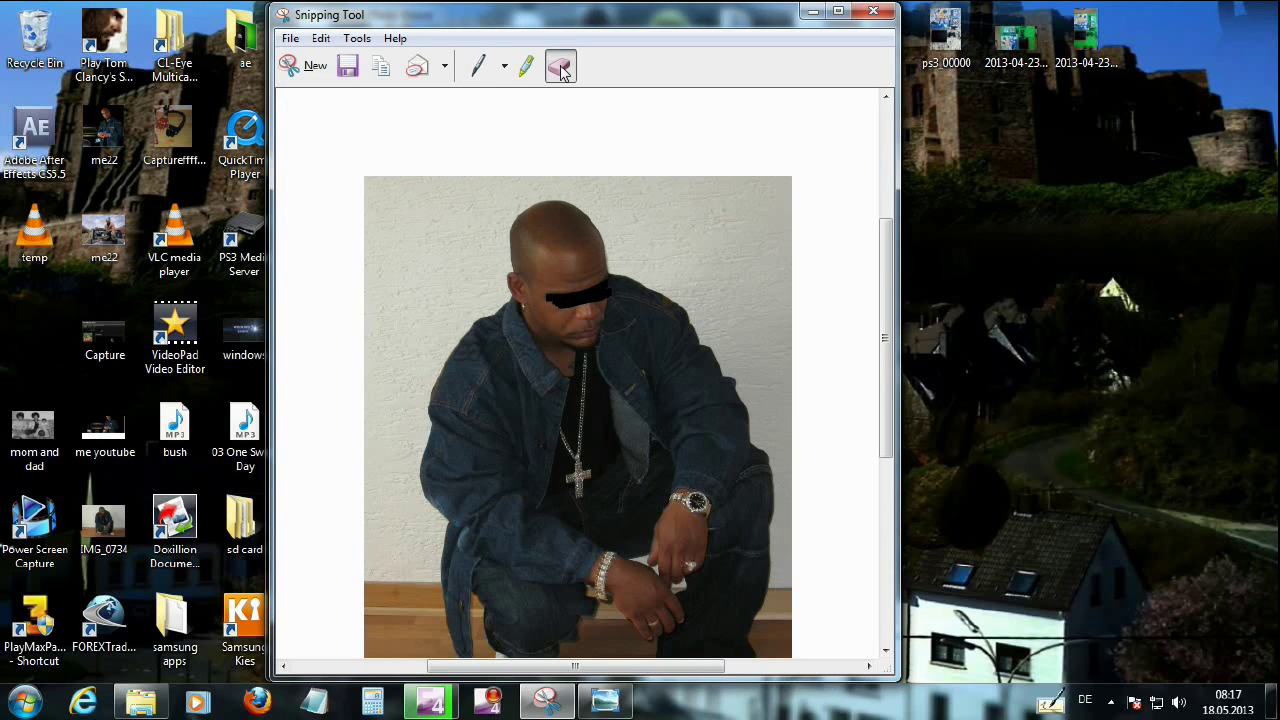
mouse_move(575, 294)
left_mouse_down()
mouse_move(561, 299)
mouse_move(606, 292)
left_mouse_up()
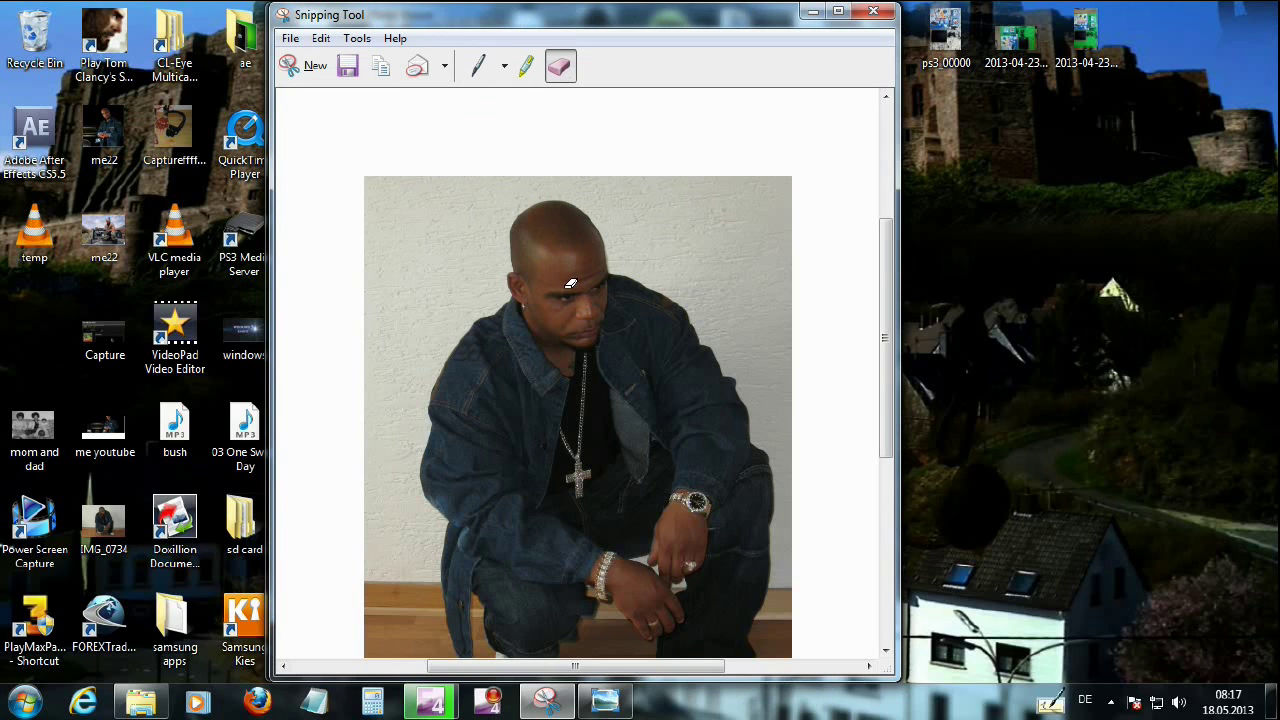
- Cancel Save As, close Snipping Tool without saving the snip, then close Photo Viewer
left_click(291, 42)
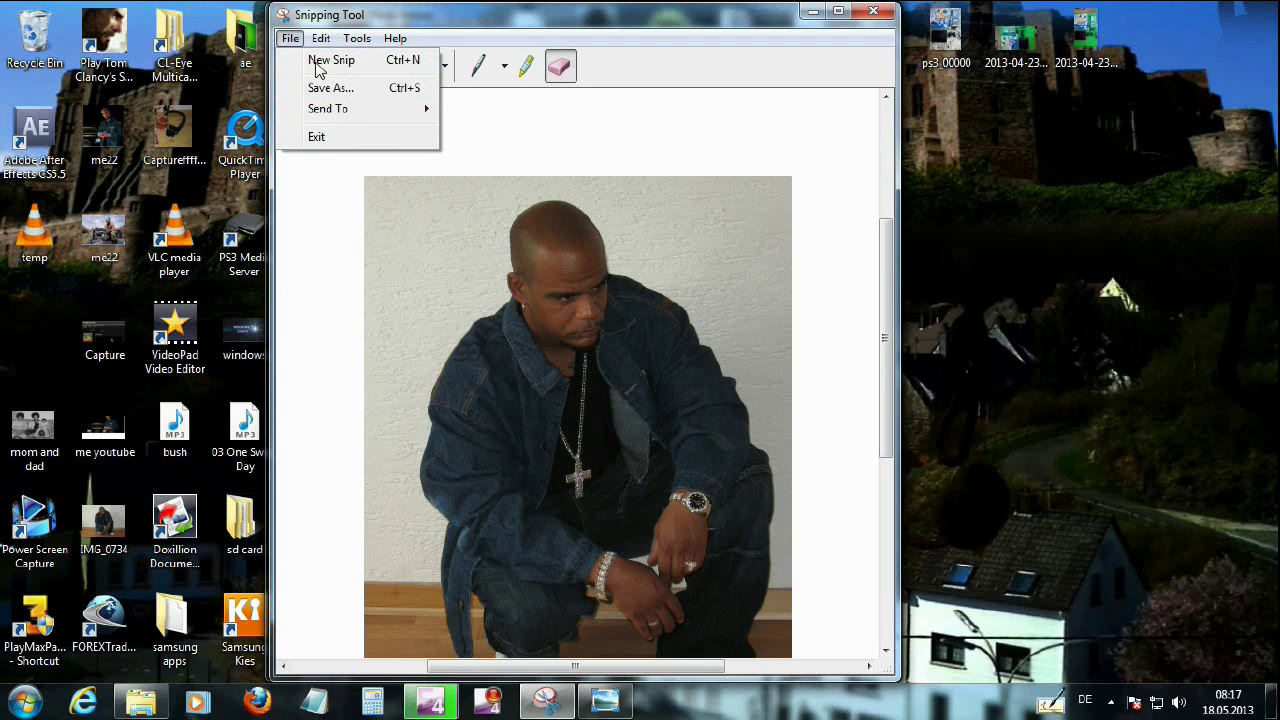
left_click(337, 88)
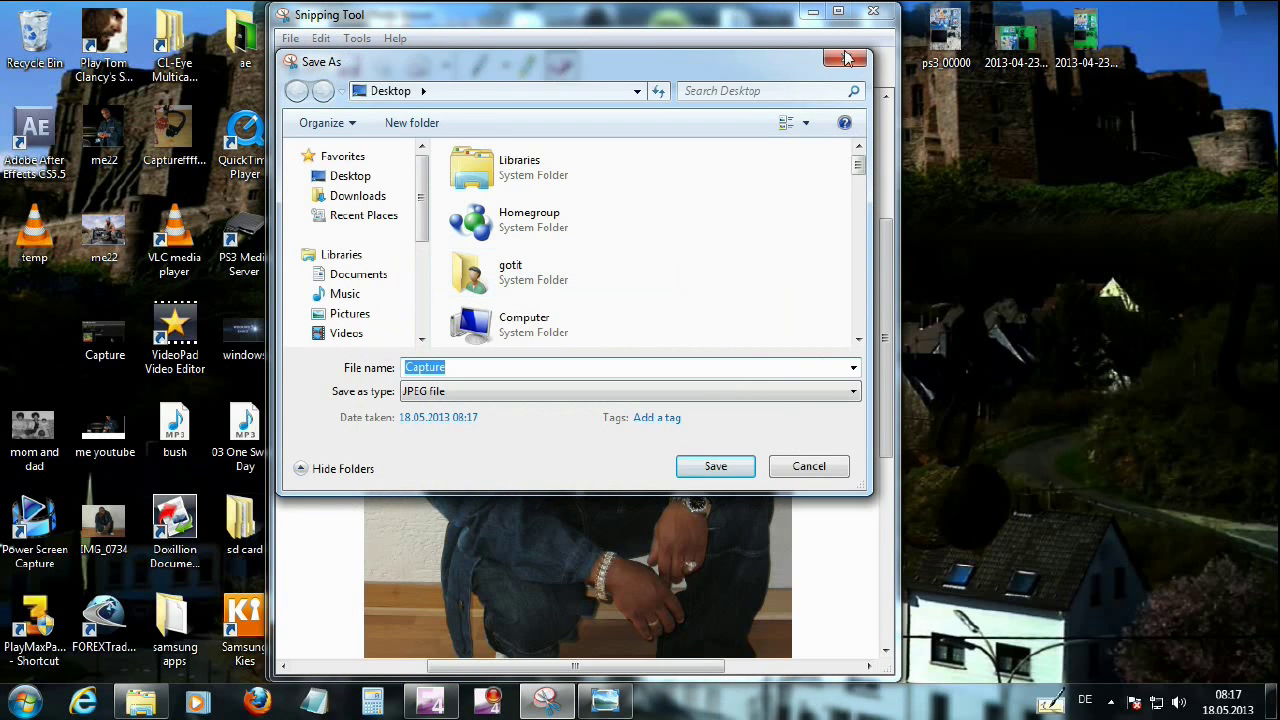
left_click(846, 56)
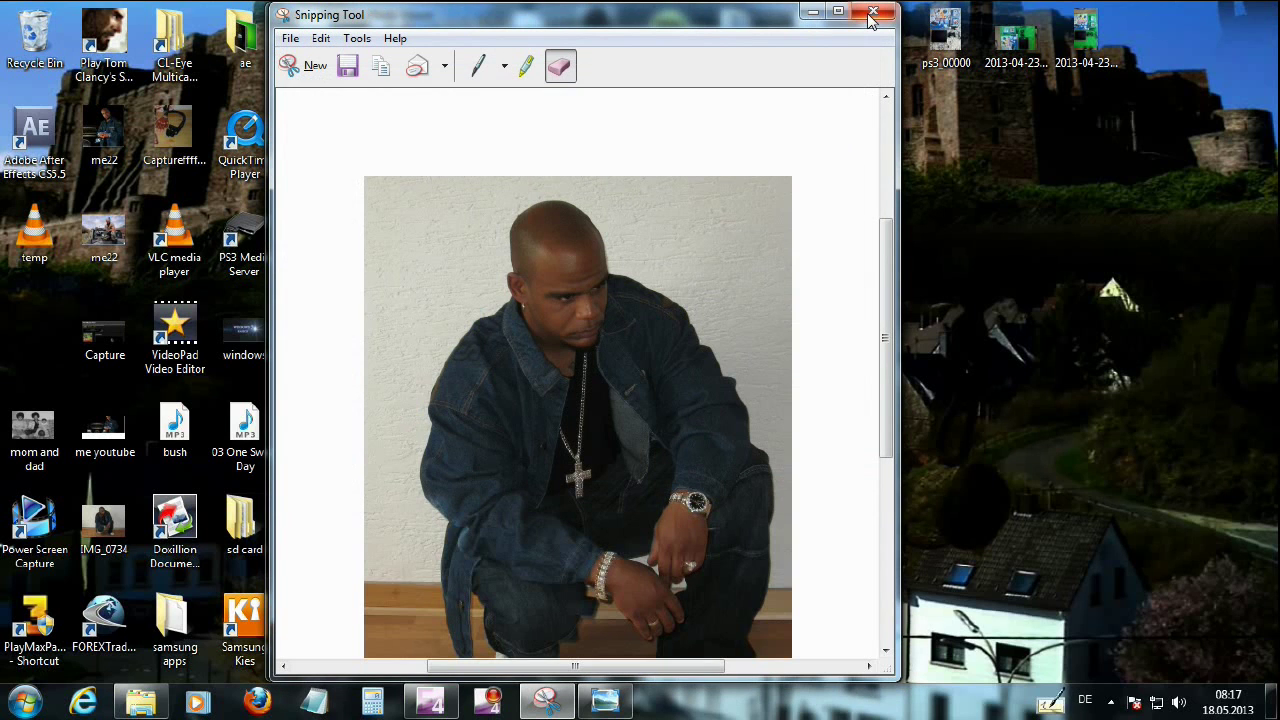
left_click(871, 18)
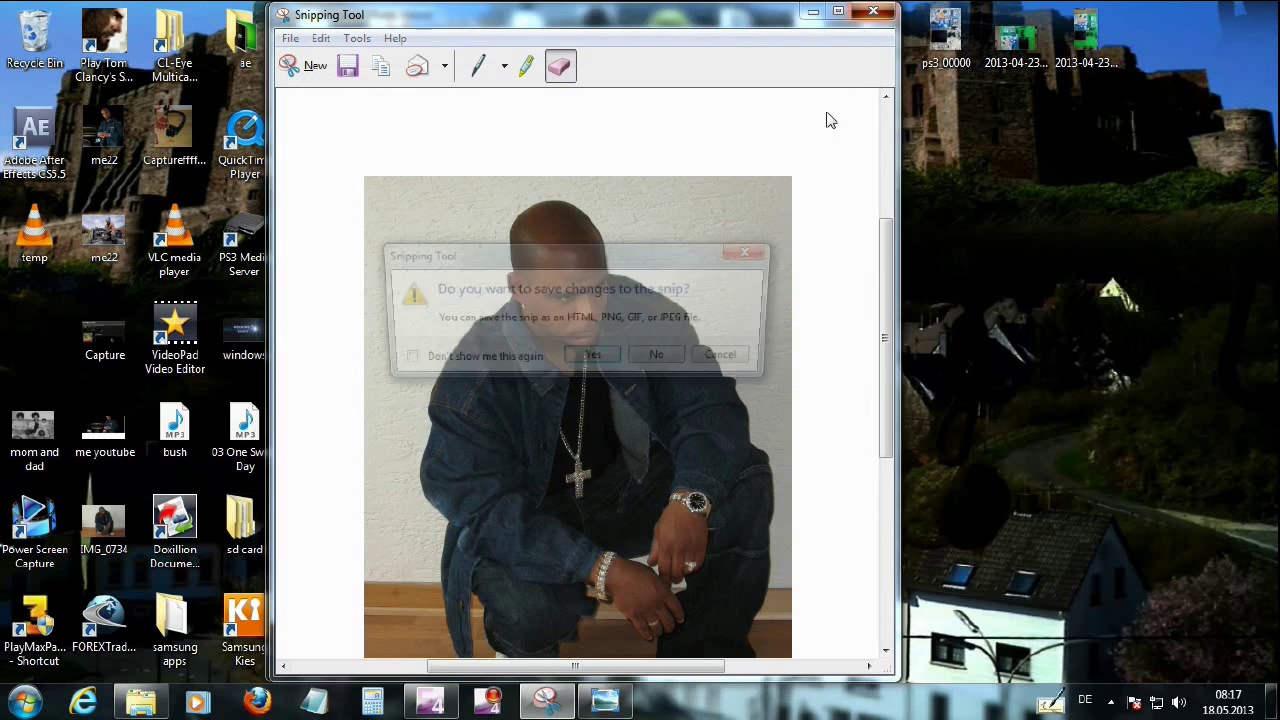
left_click(684, 360)
left_click(874, 11)
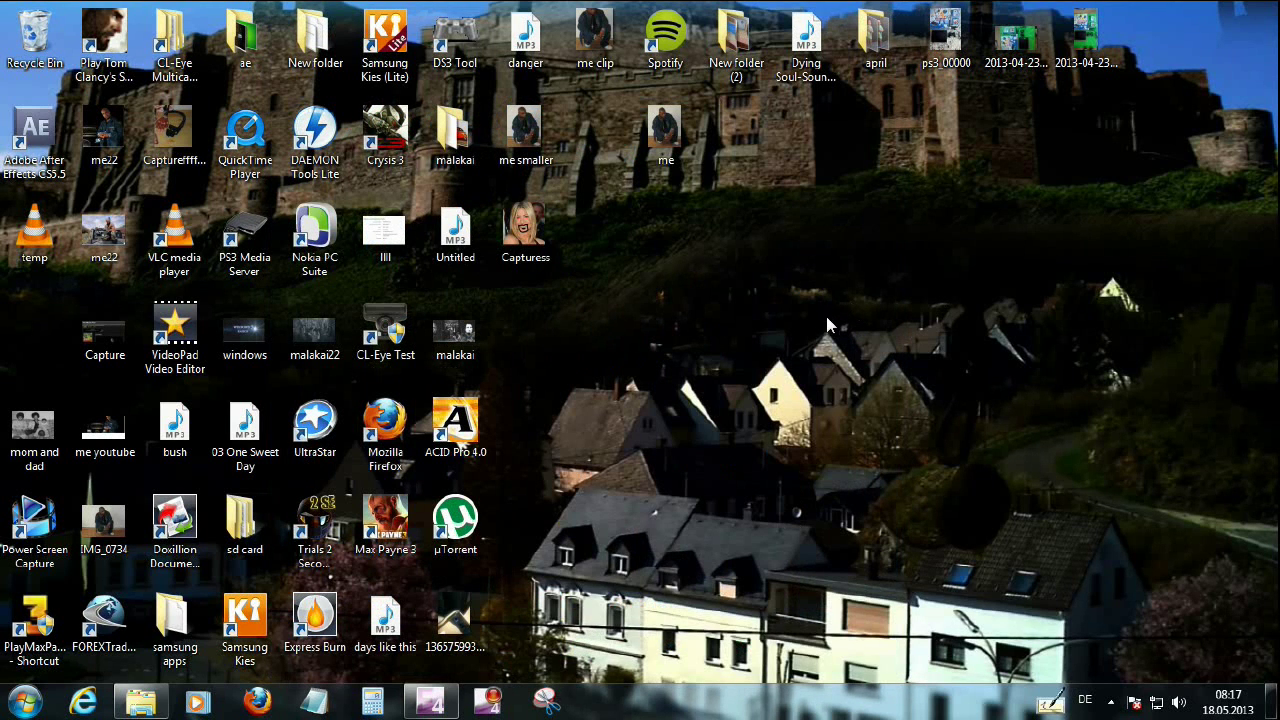